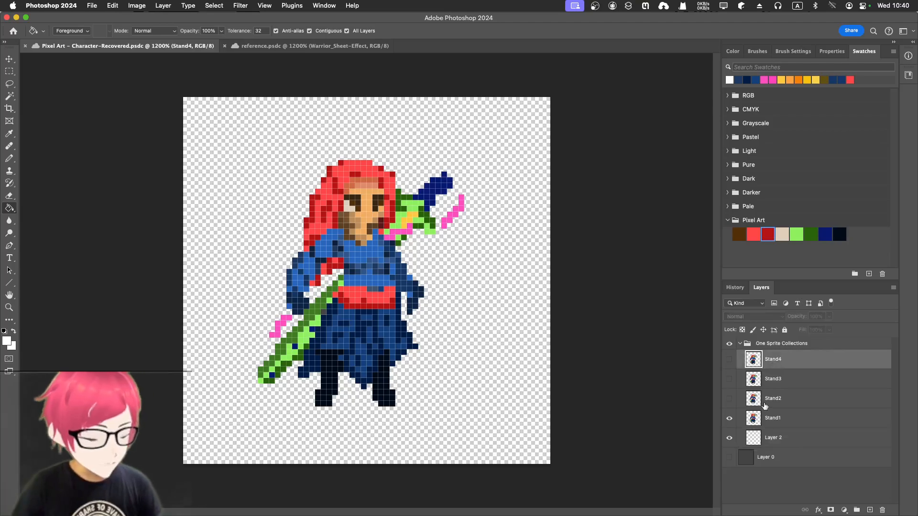
Preview the standing animation by switching the visibility of the Stand1, Stand2, Stand3 and Stand4 layers in sequence
click(729, 418)
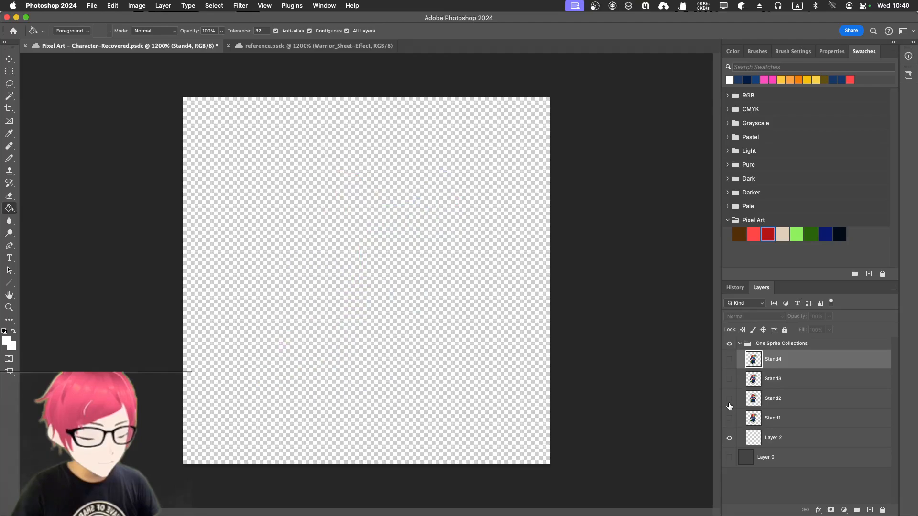
click(729, 399)
click(729, 381)
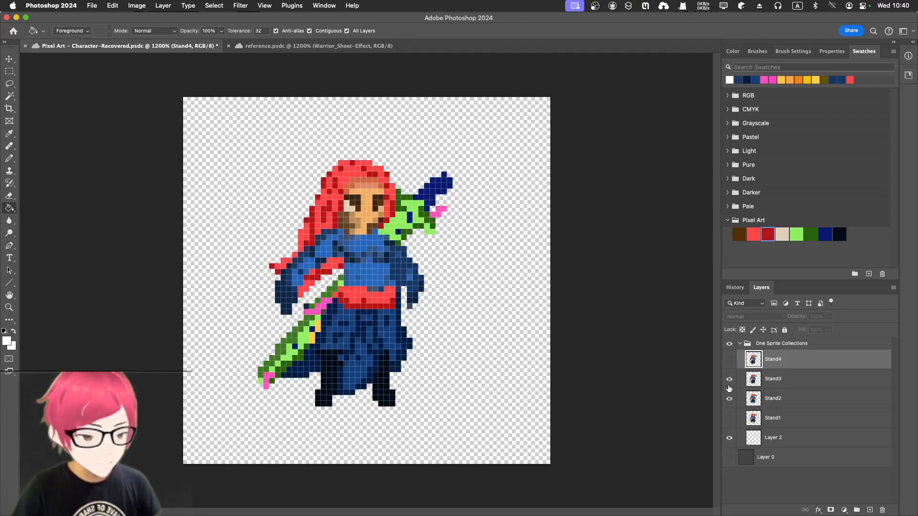
click(728, 366)
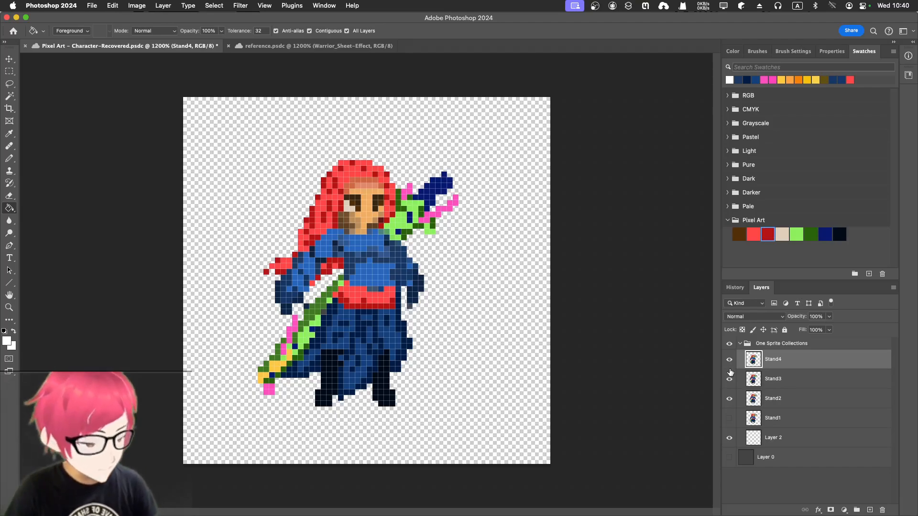
click(729, 360)
click(729, 378)
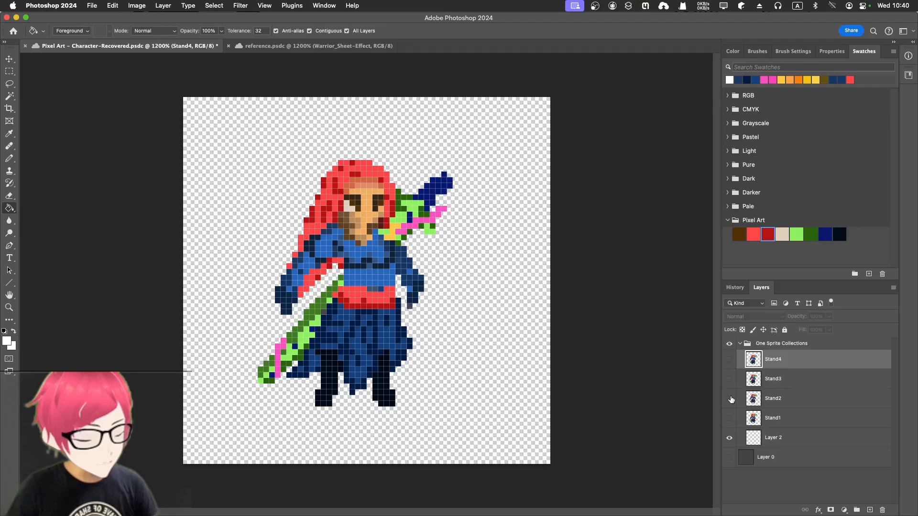
click(729, 399)
click(729, 418)
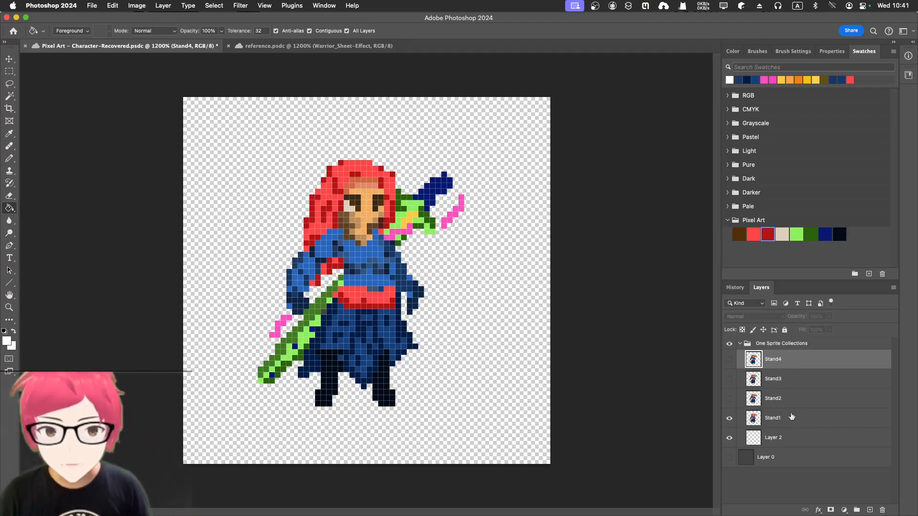
click(778, 420)
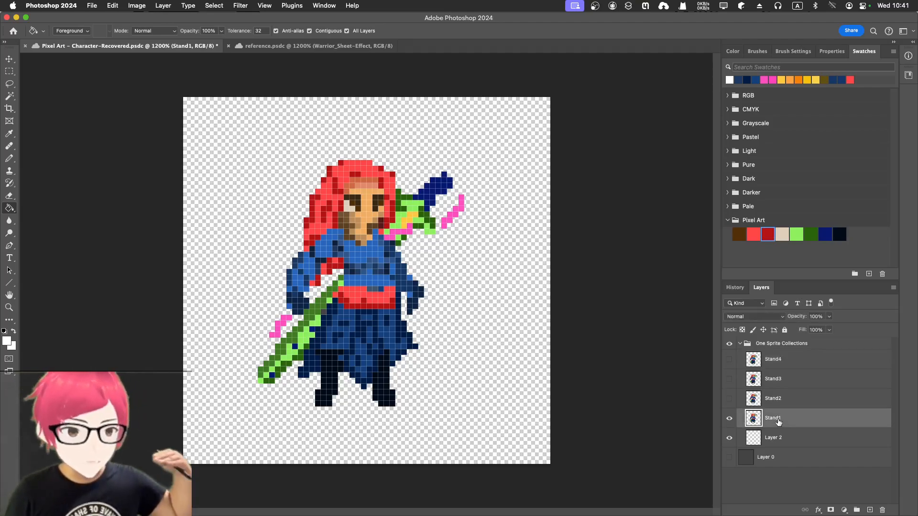
click(779, 405)
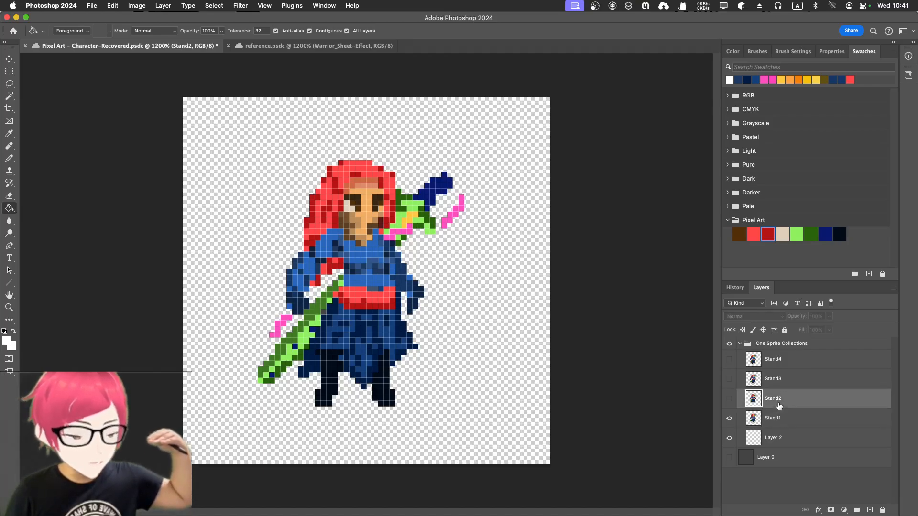
click(780, 380)
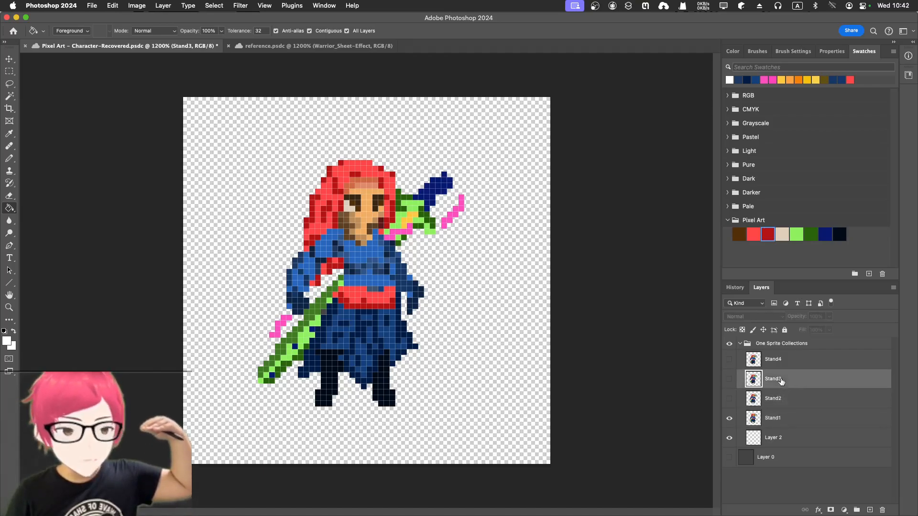
click(781, 367)
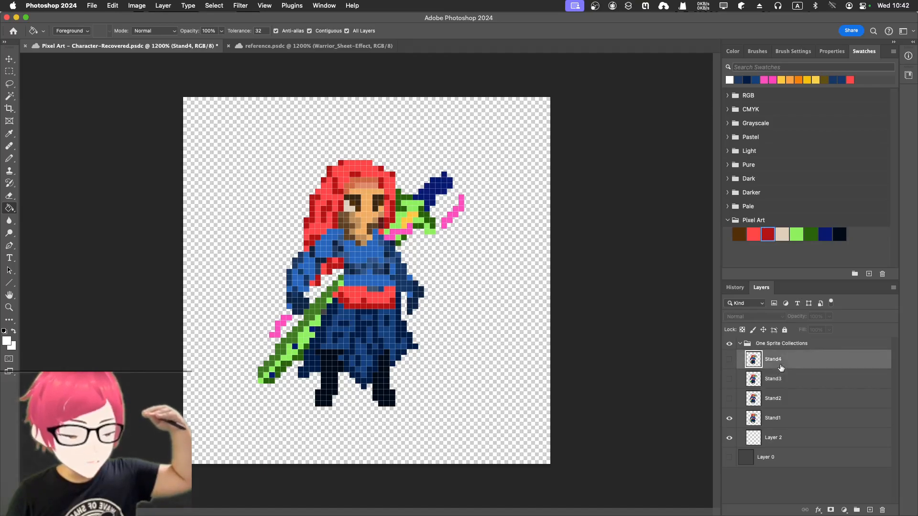
click(782, 399)
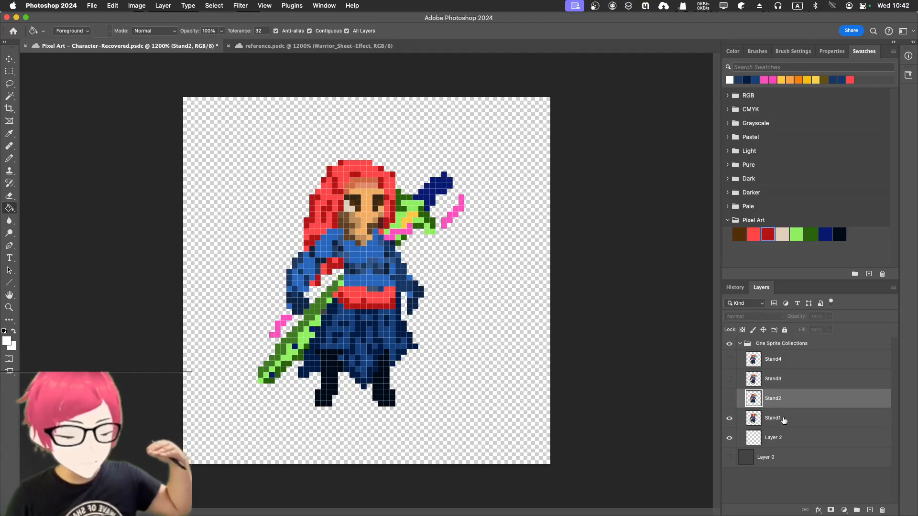
click(782, 418)
click(783, 399)
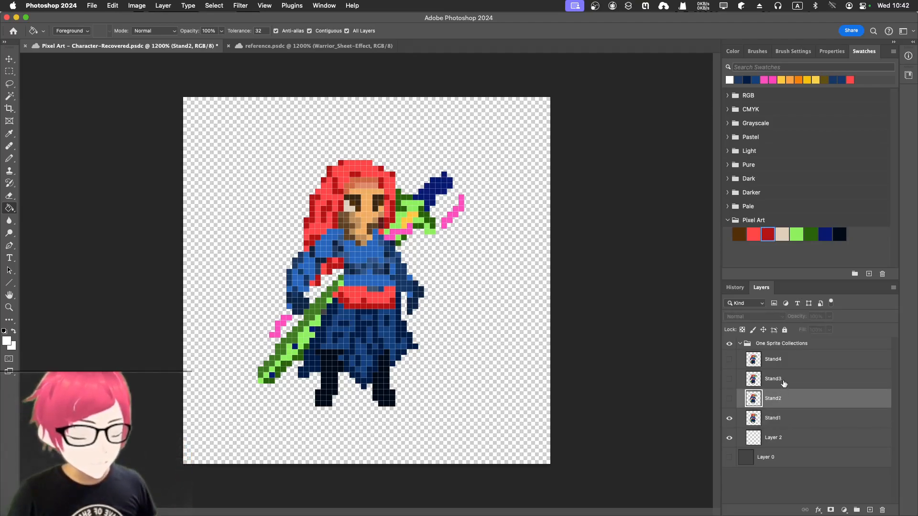
click(783, 384)
click(783, 359)
click(782, 399)
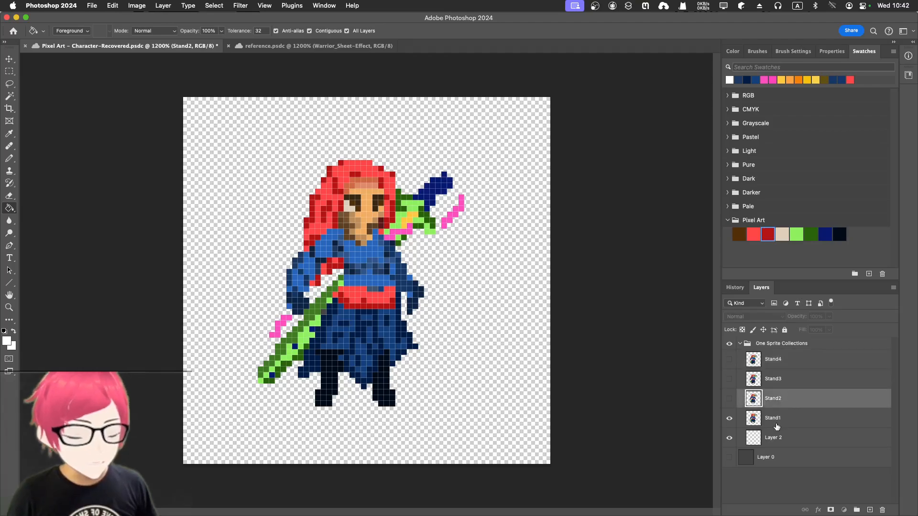
click(780, 424)
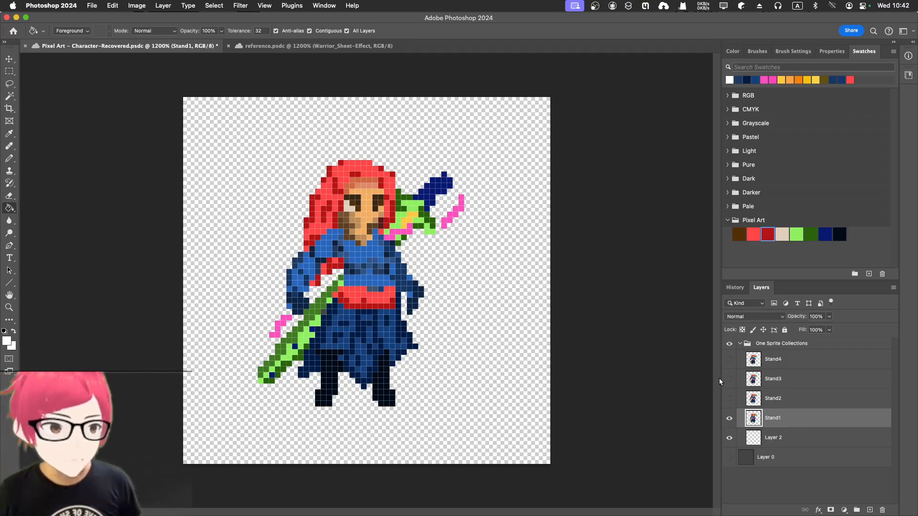
click(782, 361)
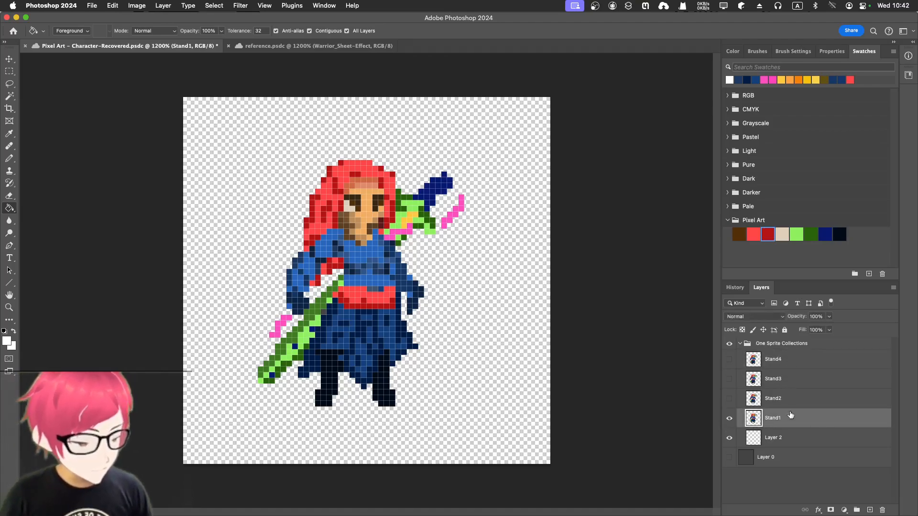
Duplicate the Stand1 layer within the same document and name the copy Run1
click(756, 425)
right_click(765, 422)
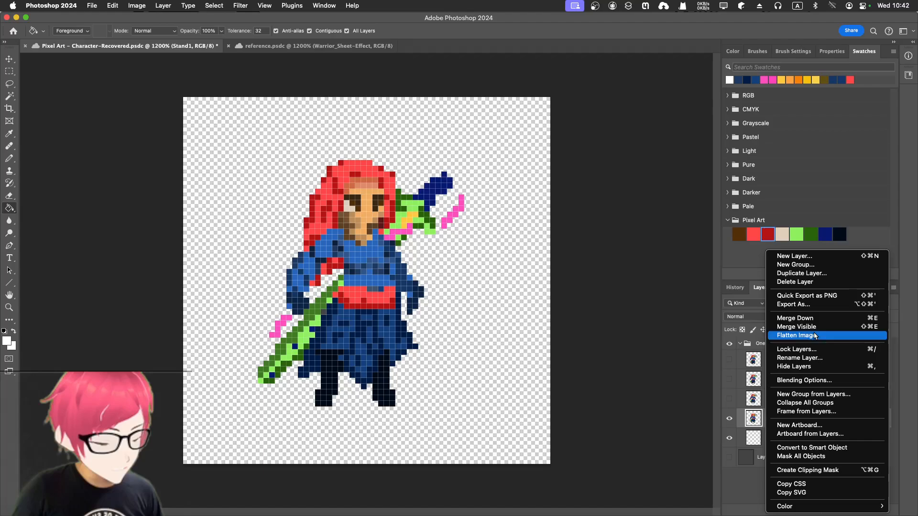
key(Escape)
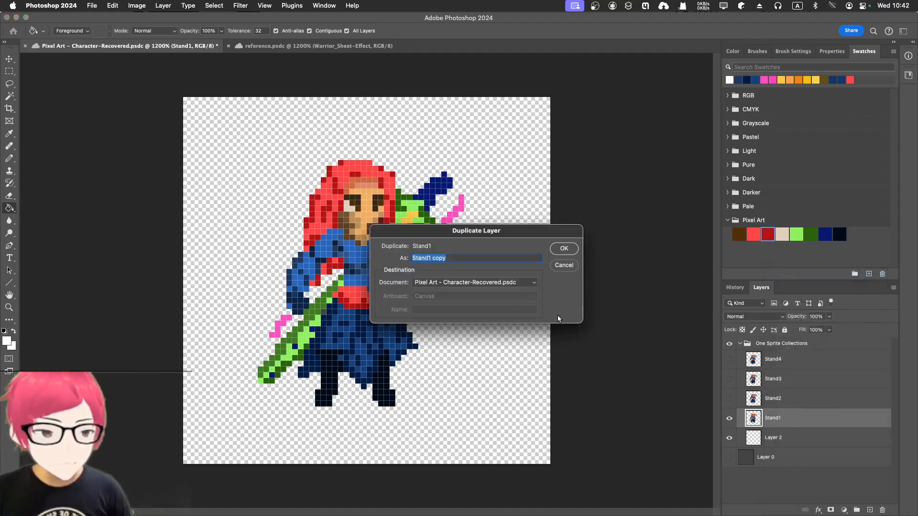
text(Run1)
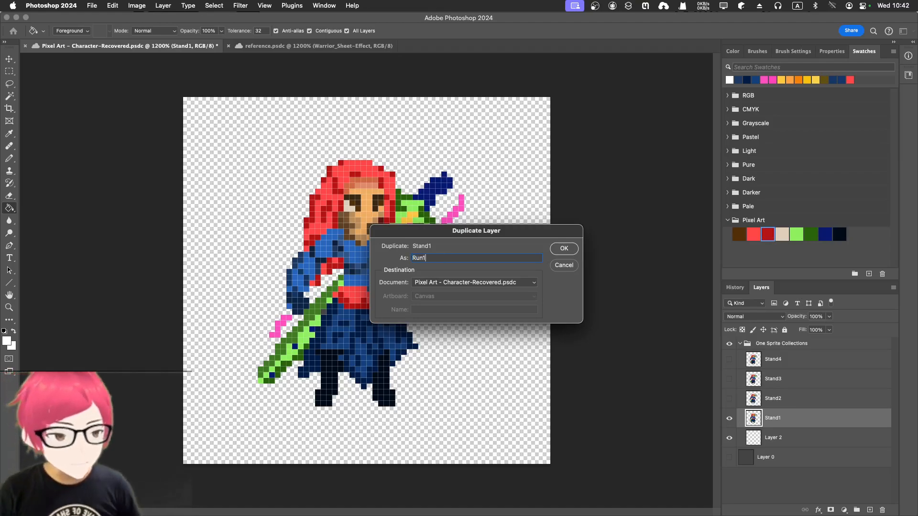
key(Return)
Move the Run1 layer out above the One Sprite Collections group, and collapse and hide that group
drag(770, 423, 760, 337)
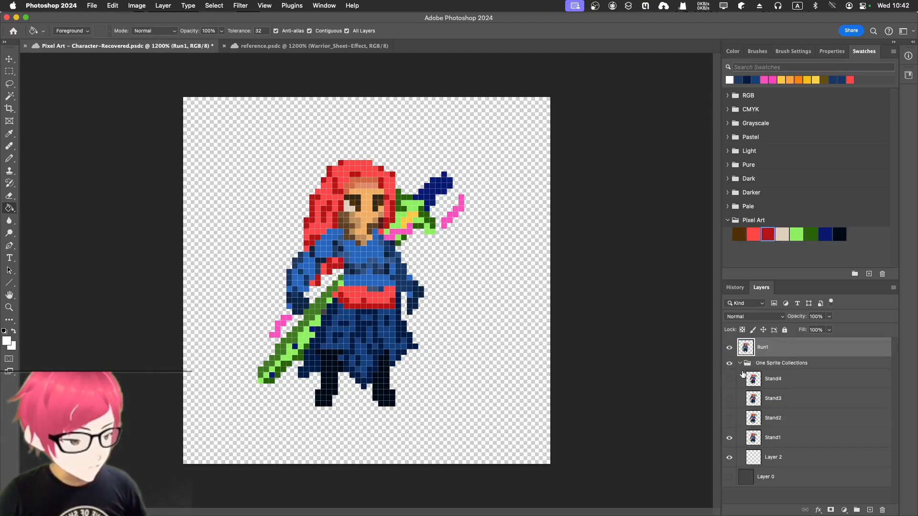
click(739, 365)
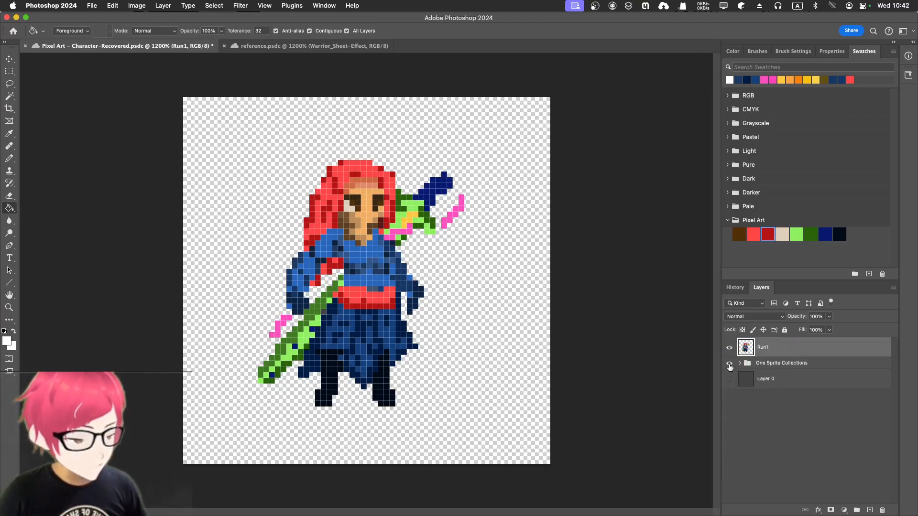
click(729, 364)
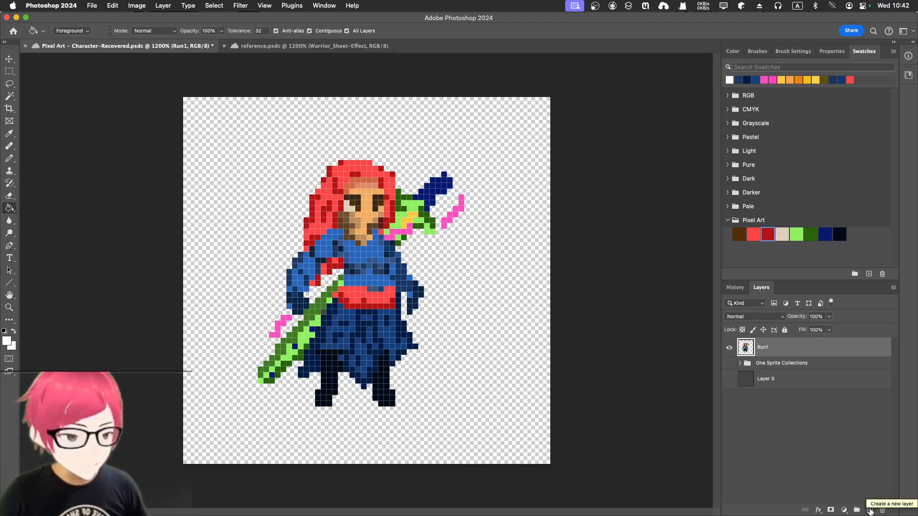
Duplicate the Run1 layer with the default name and place the copy directly beneath Run1
right_click(763, 346)
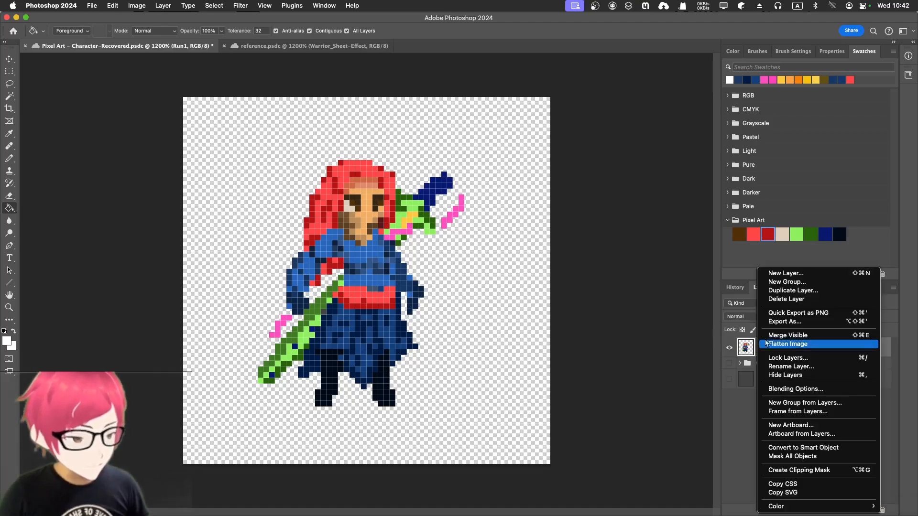
click(781, 290)
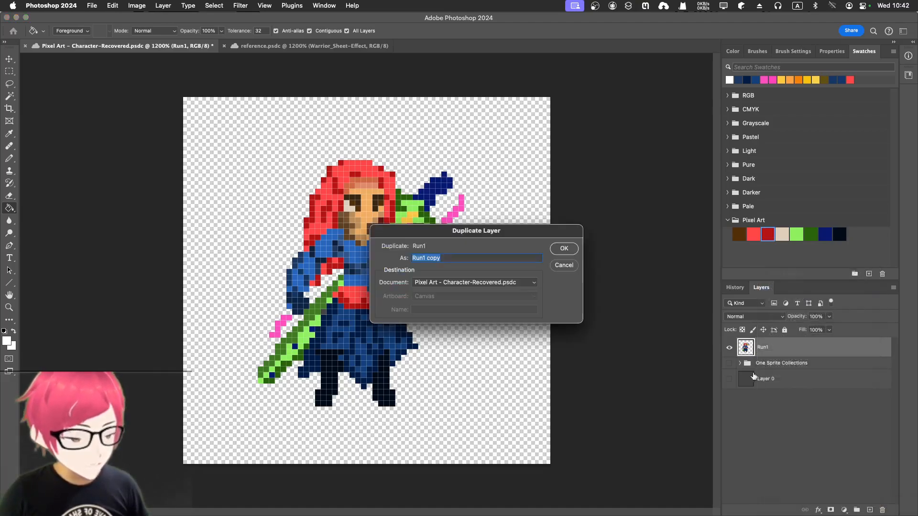
click(564, 249)
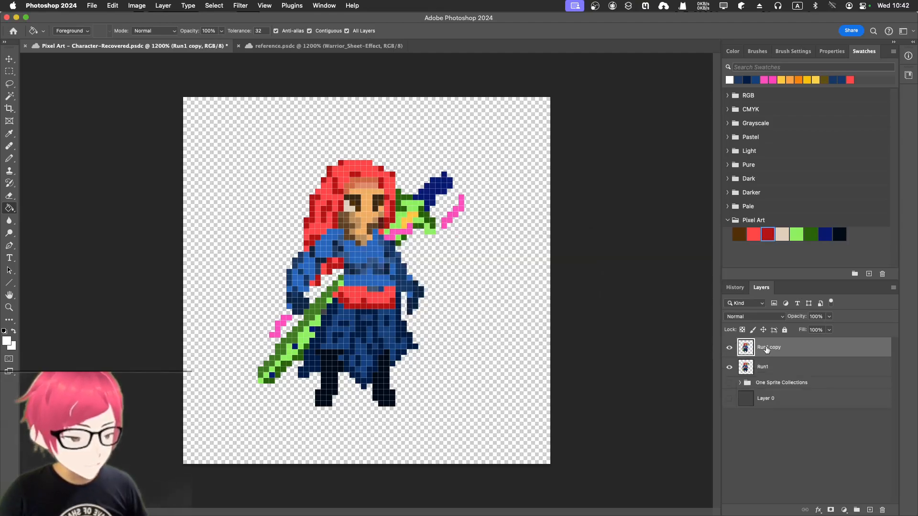
drag(766, 349, 760, 368)
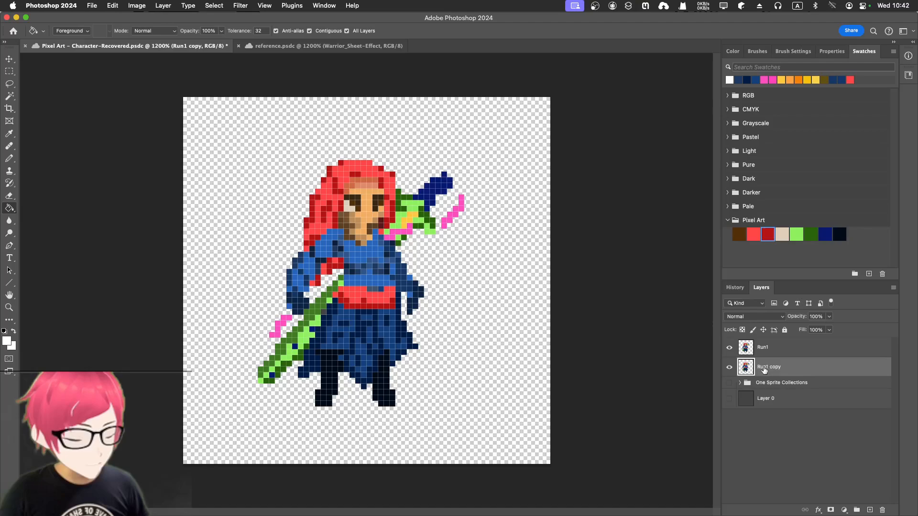
click(758, 346)
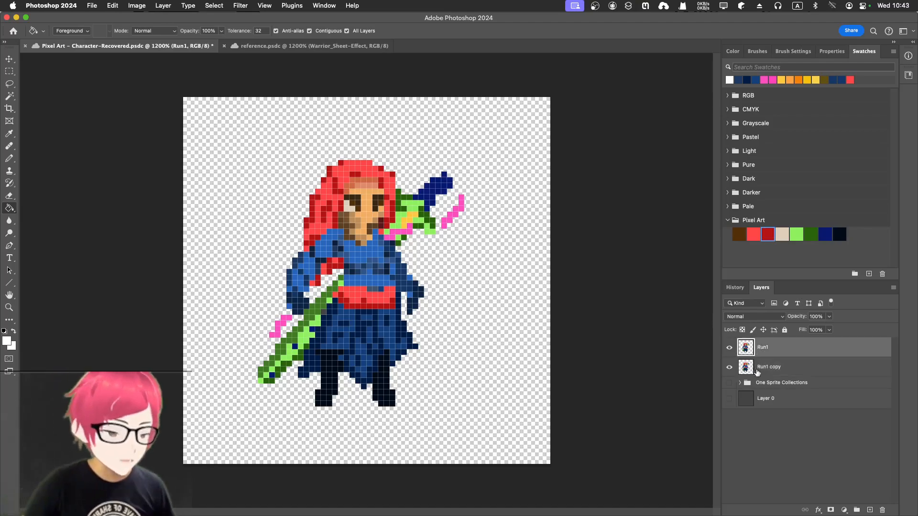
click(753, 369)
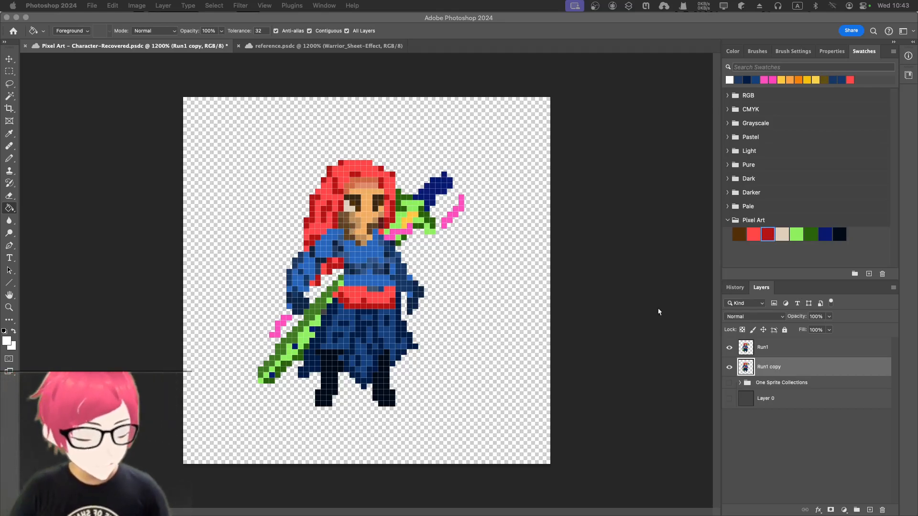
On the Run1 layer, lasso the character's head and shift it 6 px to the right and 2 px down
click(757, 352)
click(756, 351)
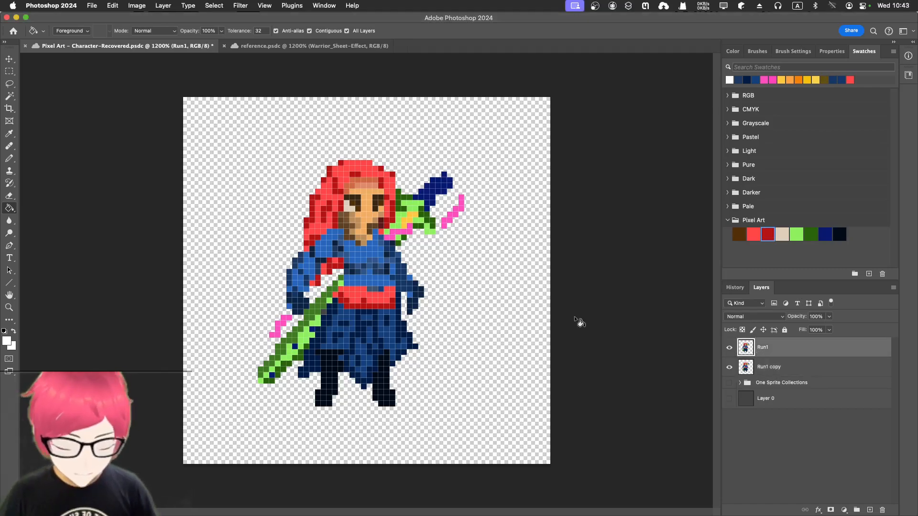
key(l)
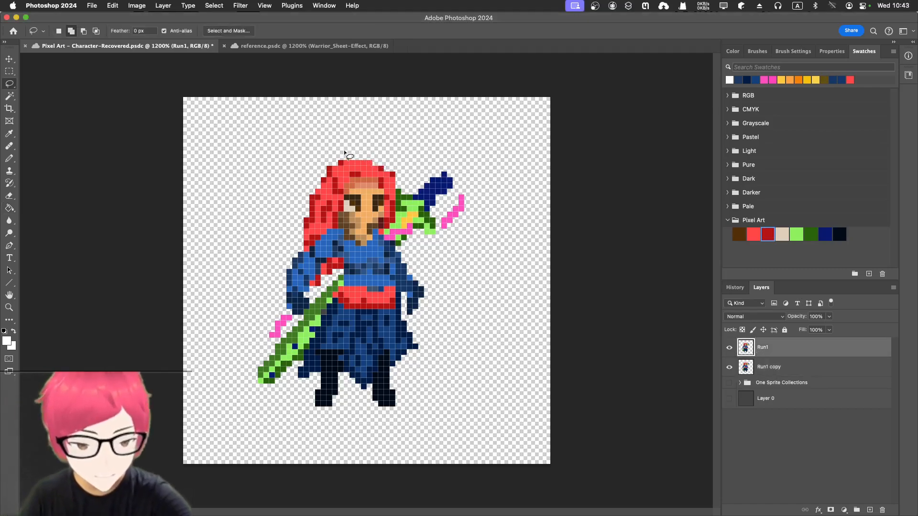
mouse_move(315, 171)
mouse_down()
mouse_move(307, 206)
mouse_move(315, 217)
mouse_move(359, 243)
mouse_move(386, 230)
mouse_move(402, 181)
mouse_move(389, 153)
mouse_move(335, 156)
mouse_up()
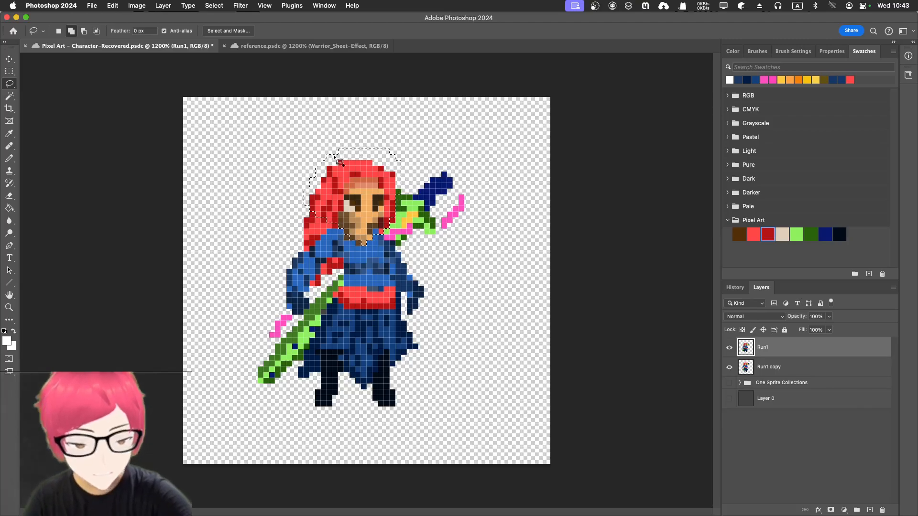
key(super+t)
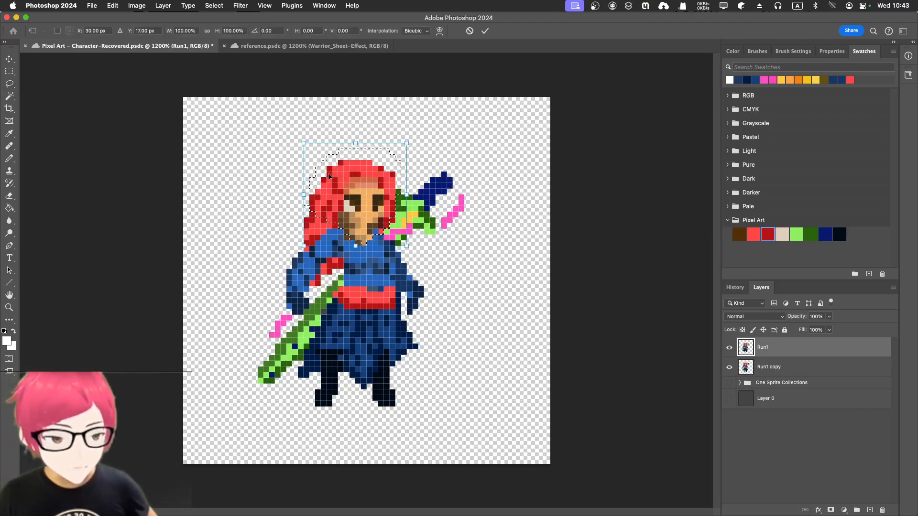
key(Right)
key(Right)
key(Right)
key(Right)
key(Right)
key(Right)
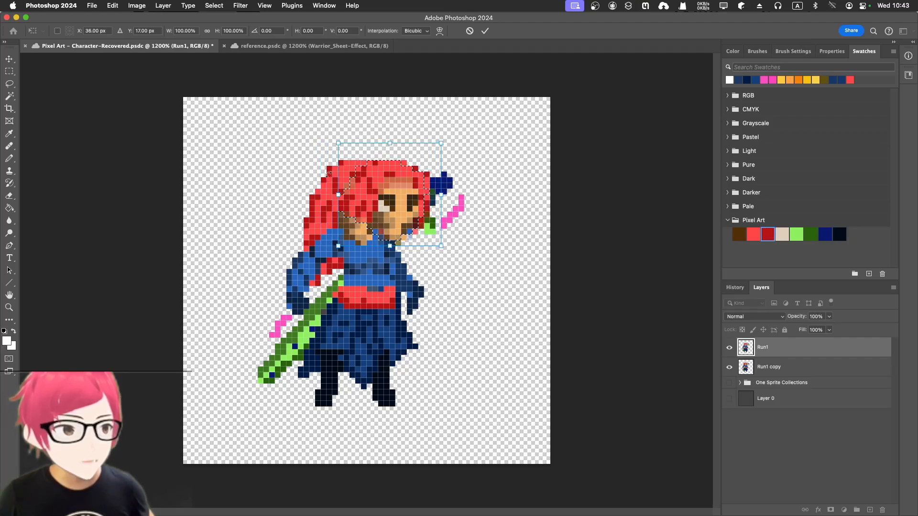
key(Down)
key(Down)
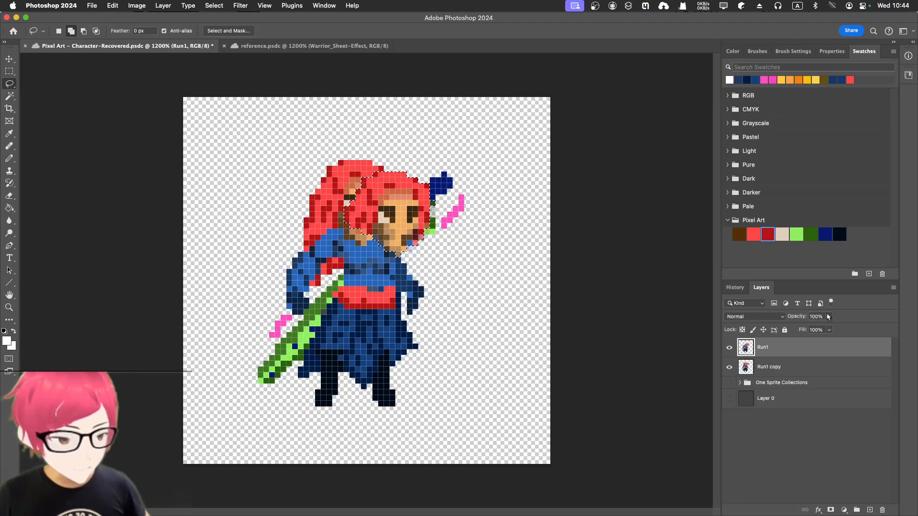
Lower the opacity of the Run1 copy layer to 34%
click(788, 365)
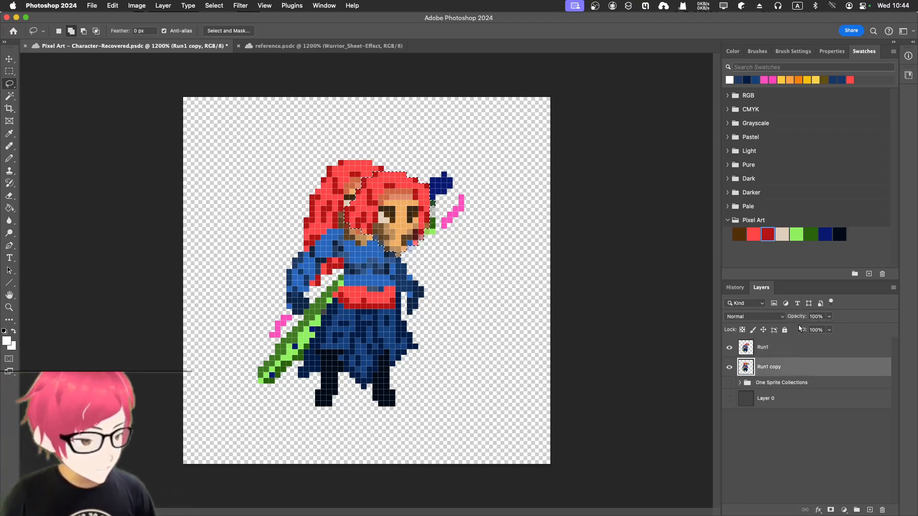
click(829, 316)
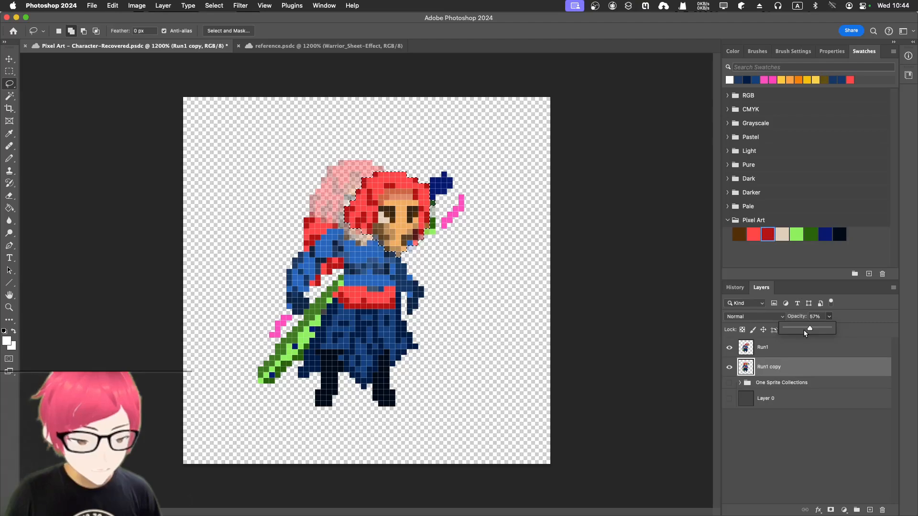
drag(804, 329, 802, 330)
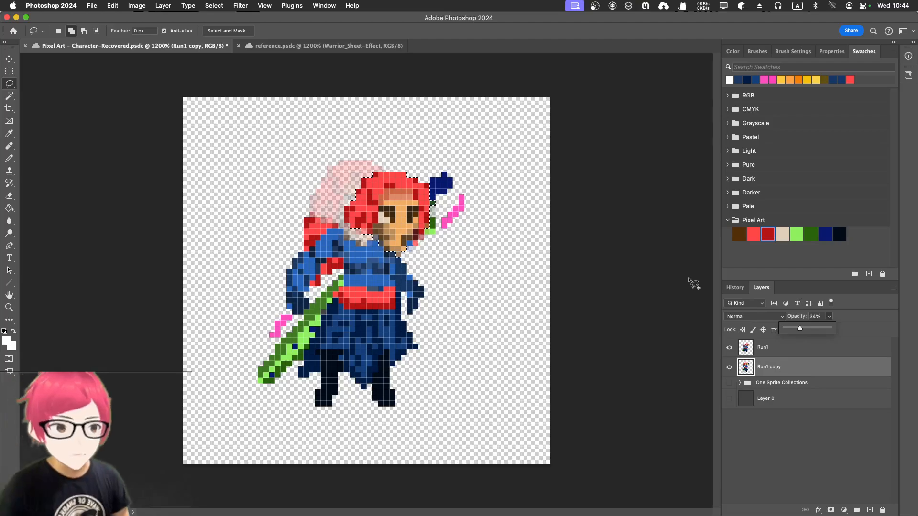
Clear the selection around the head and save the document with the Run1 layer active
key(super+Tab)
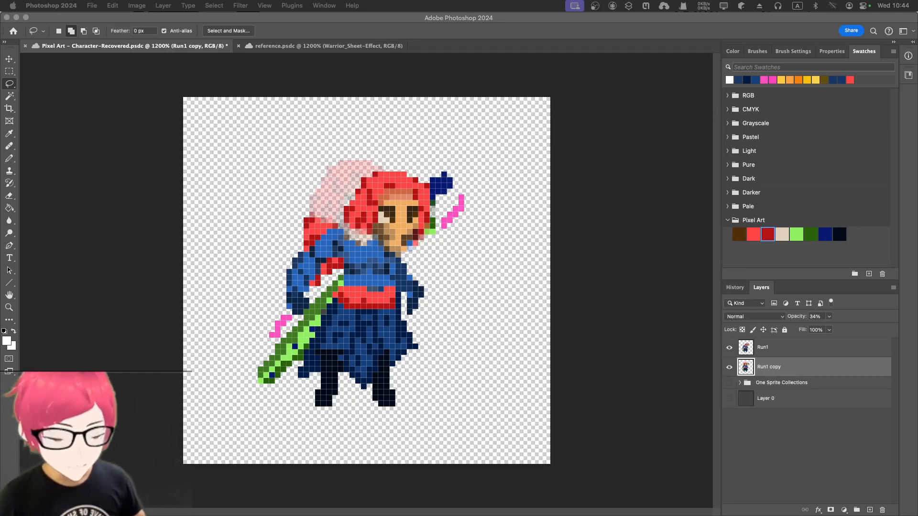
click(777, 354)
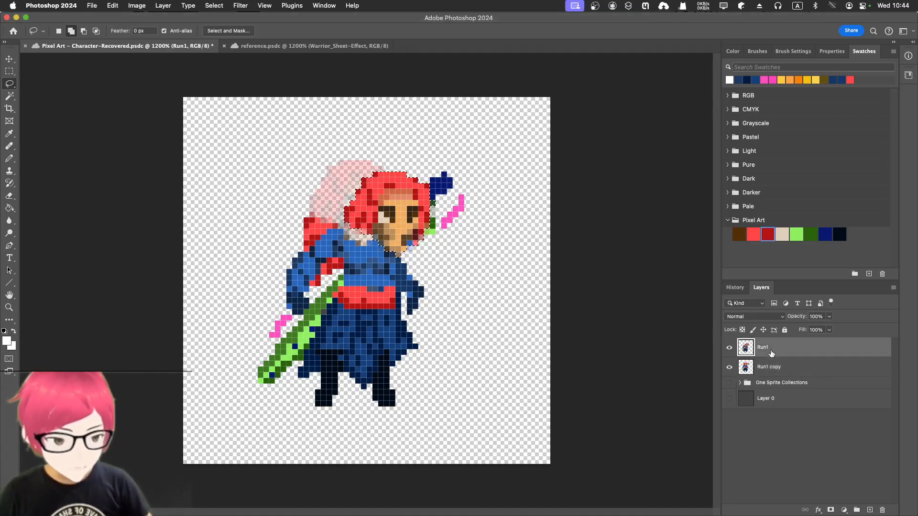
key(super+d)
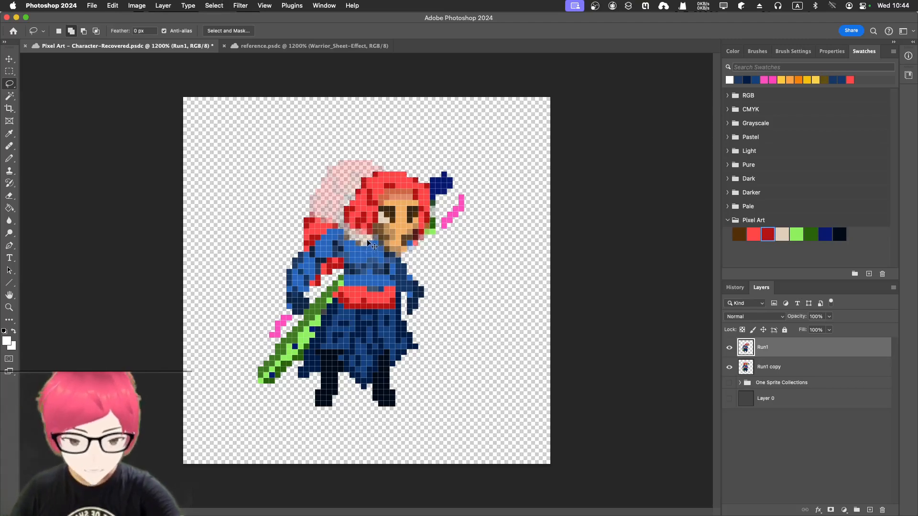
drag(364, 235, 341, 235)
key(super+z)
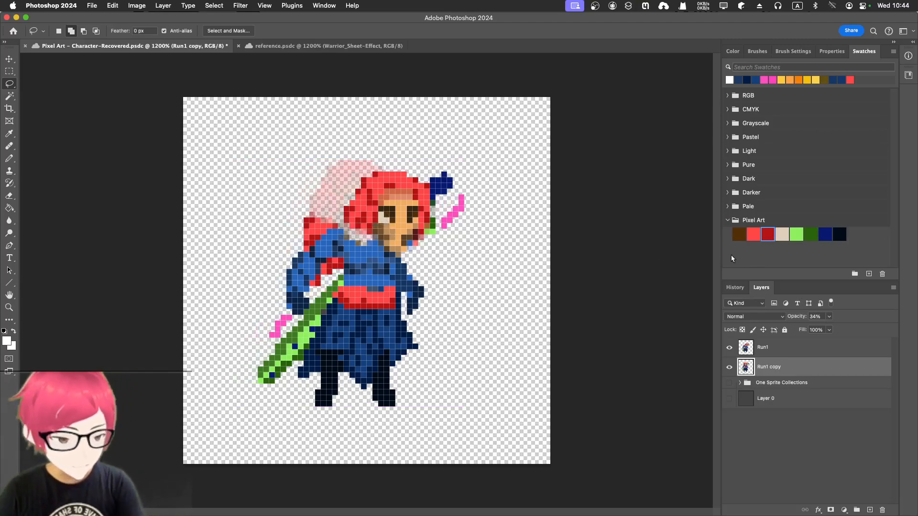
click(799, 347)
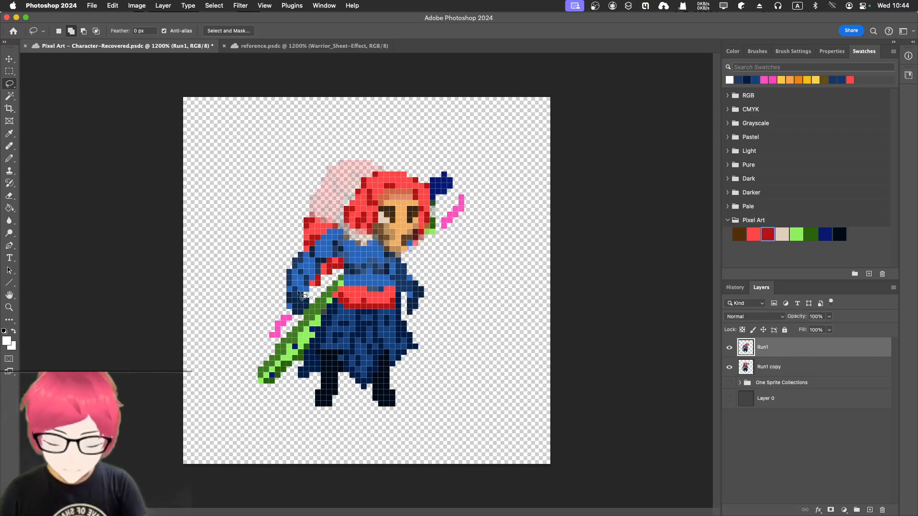
key(super+s)
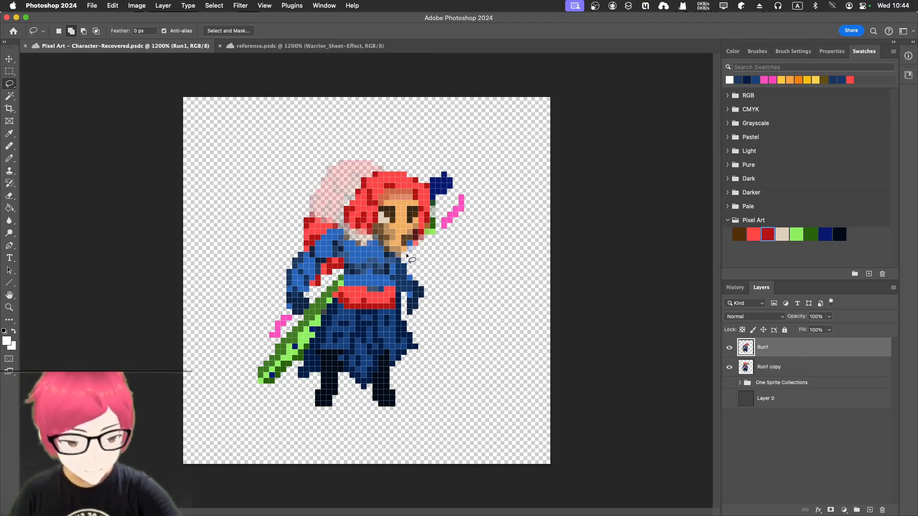
Lasso the character's torso, arms, skirt and sword on the Run1 layer and rotate them 22.39° clockwise
mouse_move(397, 253)
mouse_down()
mouse_move(320, 205)
mouse_move(303, 215)
mouse_move(283, 247)
mouse_move(279, 289)
mouse_move(286, 315)
mouse_move(307, 311)
mouse_move(268, 343)
mouse_up()
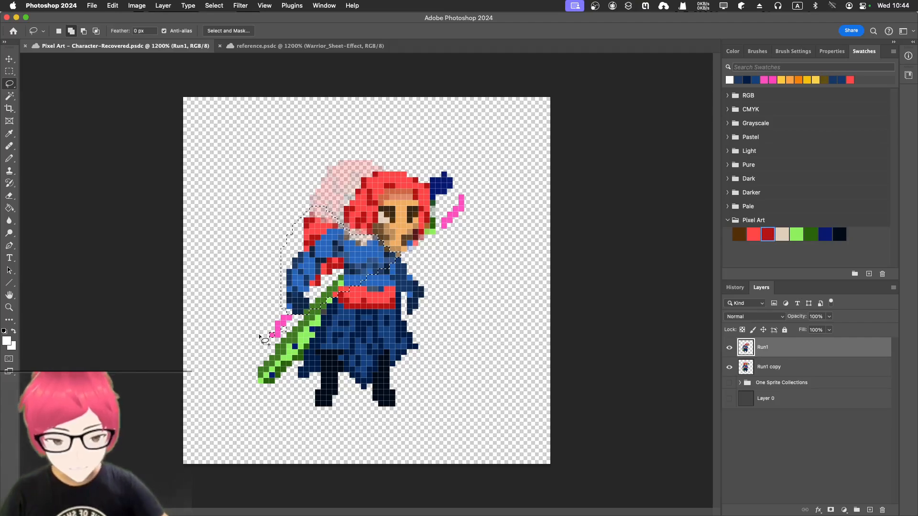
mouse_move(282, 296)
mouse_down()
mouse_move(256, 337)
mouse_move(256, 392)
mouse_move(325, 373)
mouse_move(355, 393)
mouse_move(408, 369)
mouse_move(429, 347)
mouse_move(423, 324)
mouse_move(439, 292)
mouse_move(399, 258)
mouse_up()
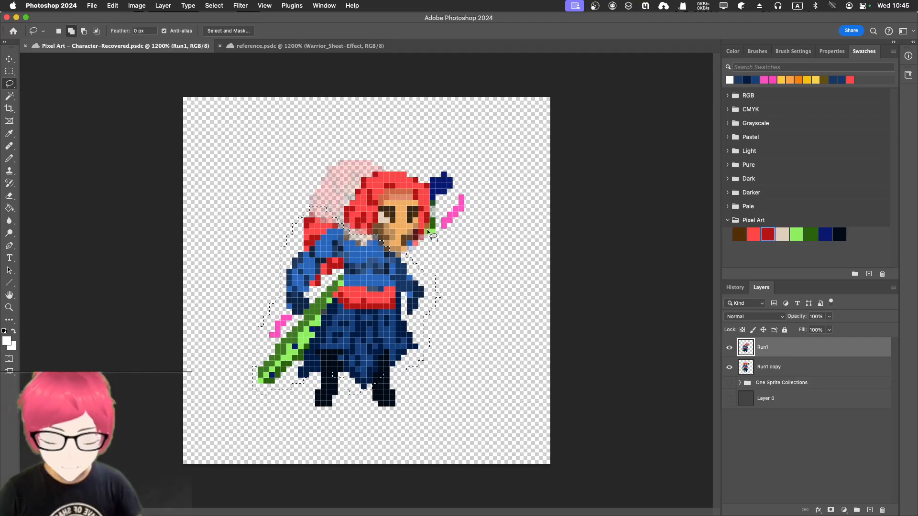
key(super+t)
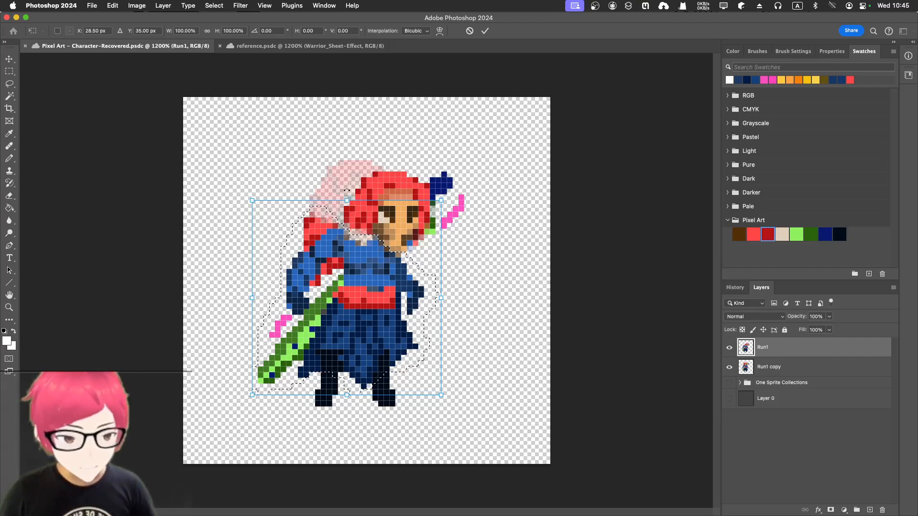
drag(348, 190, 388, 201)
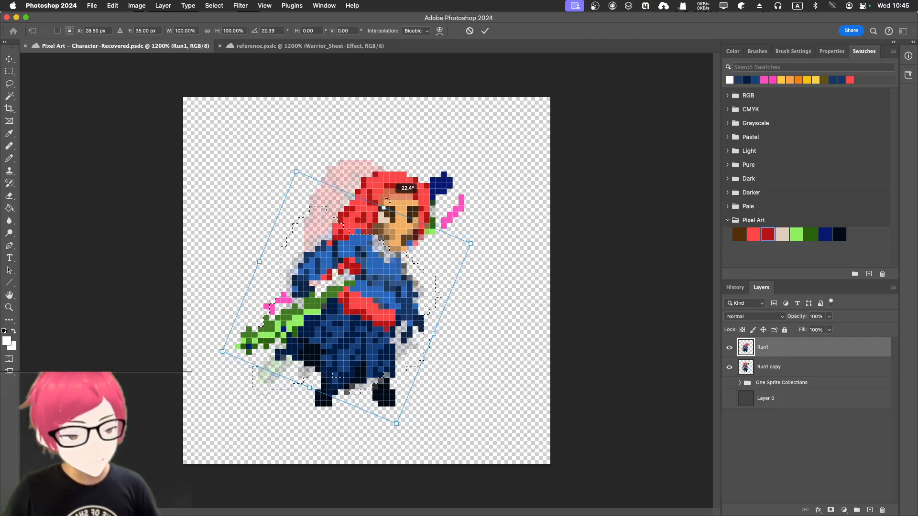
drag(387, 200, 387, 201)
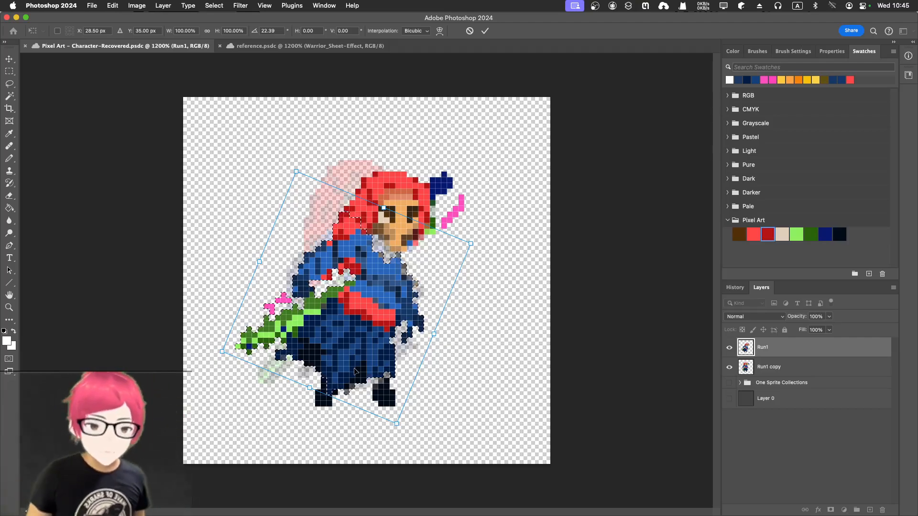
click(484, 31)
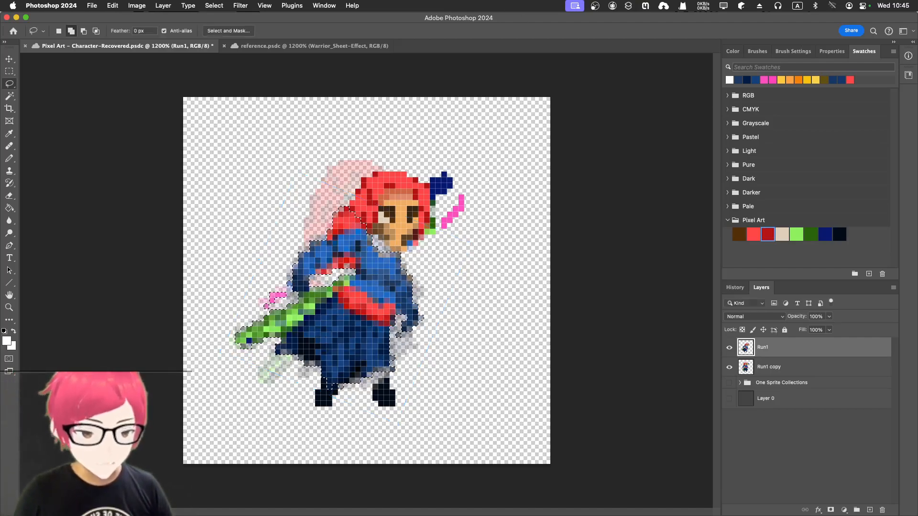